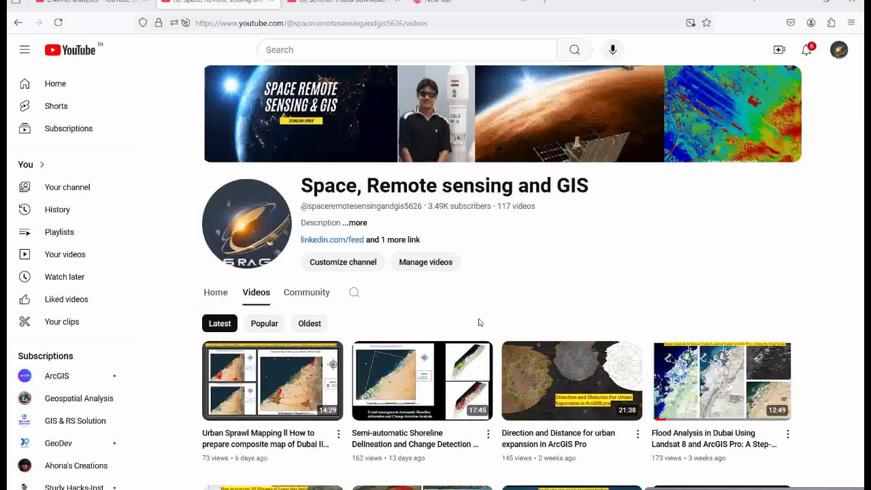
click(500, 441)
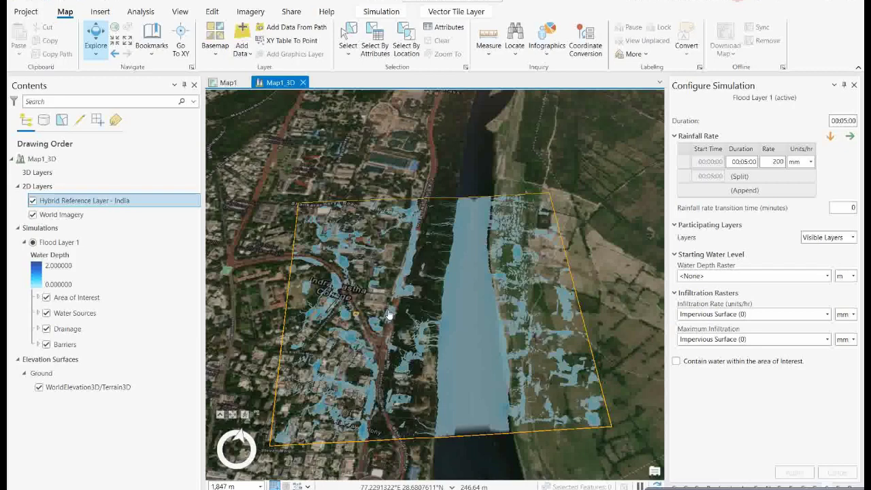
mouse_move(608, 489)
click(538, 450)
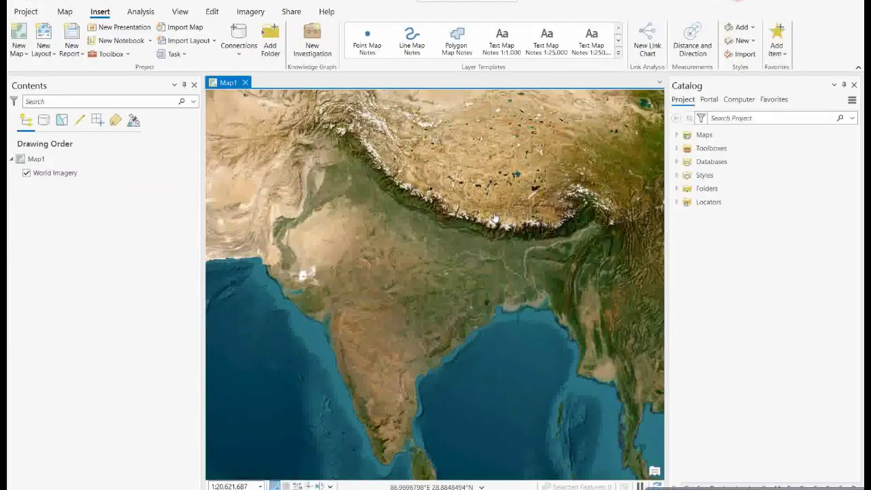
Locate Delhi on the map by searching for "delhi" with the Locate tool.
click(65, 11)
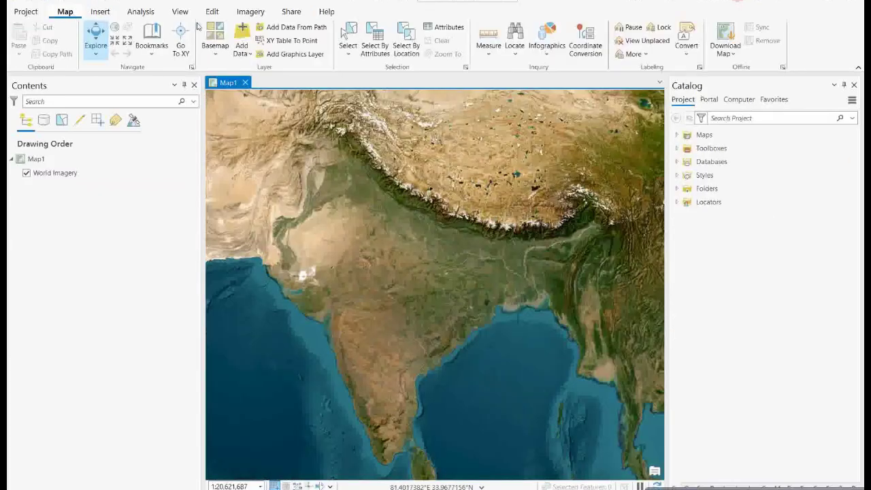
click(515, 35)
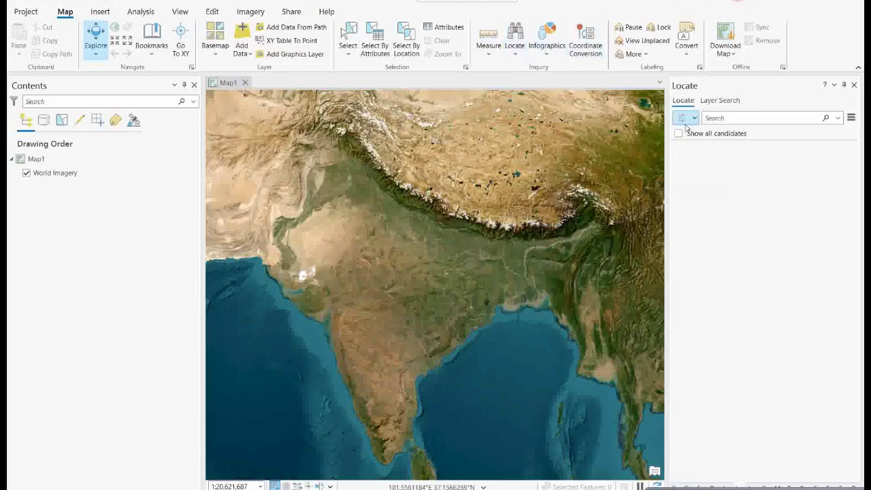
click(716, 119)
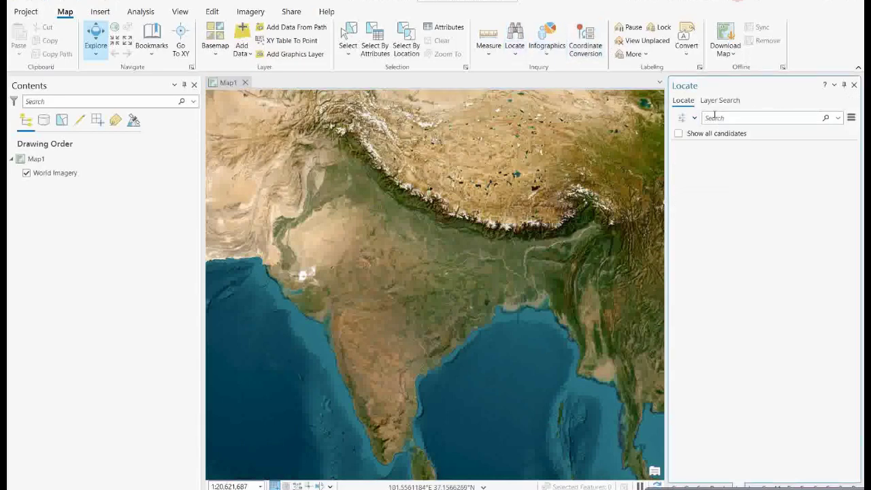
text(delhi)
key(Return)
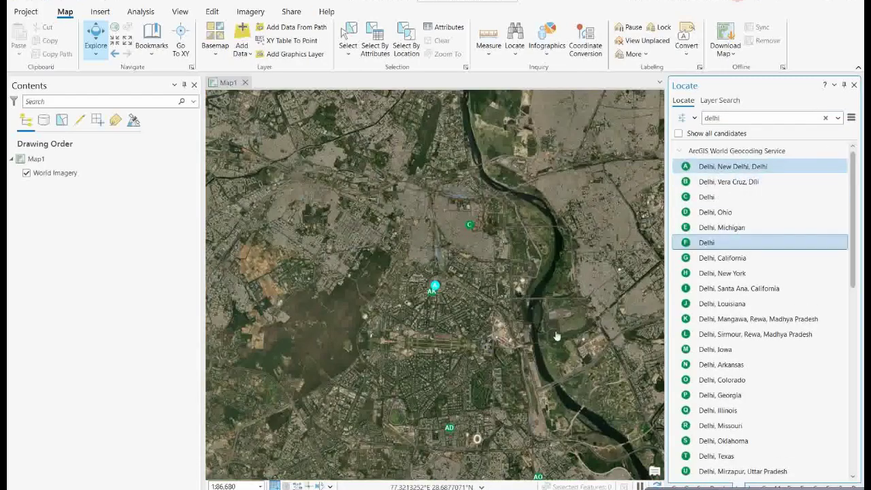
Convert the 2D map, centred on the river southeast of Delhi, to a local scene.
mouse_move(490, 329)
mouse_down()
mouse_move(454, 302)
mouse_move(388, 292)
mouse_move(475, 315)
mouse_move(475, 256)
mouse_move(426, 134)
mouse_up()
drag(474, 299, 469, 249)
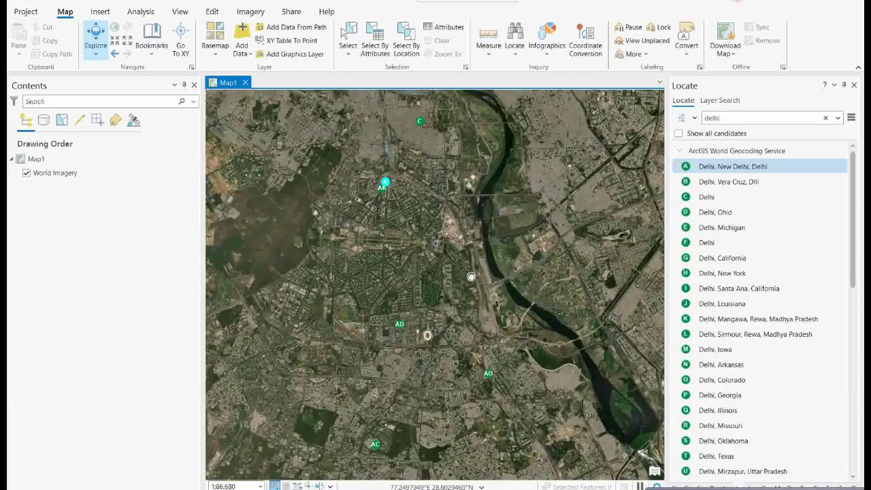
drag(512, 349, 479, 345)
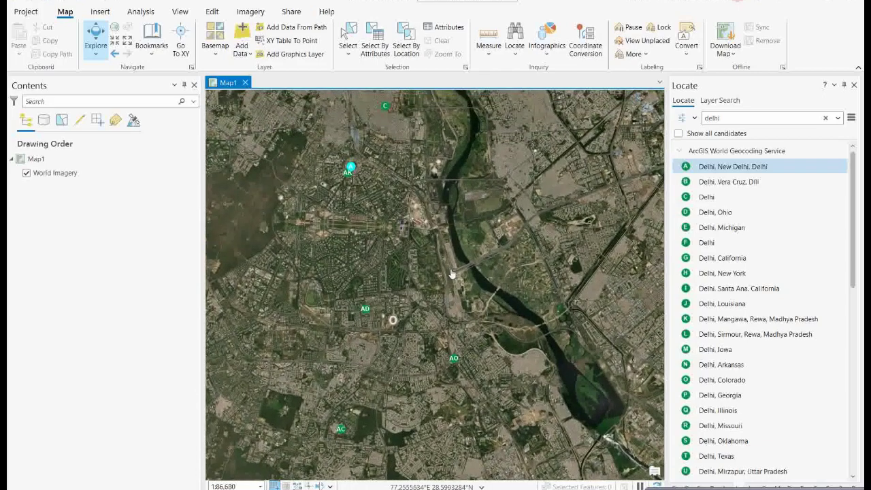
drag(463, 215, 478, 295)
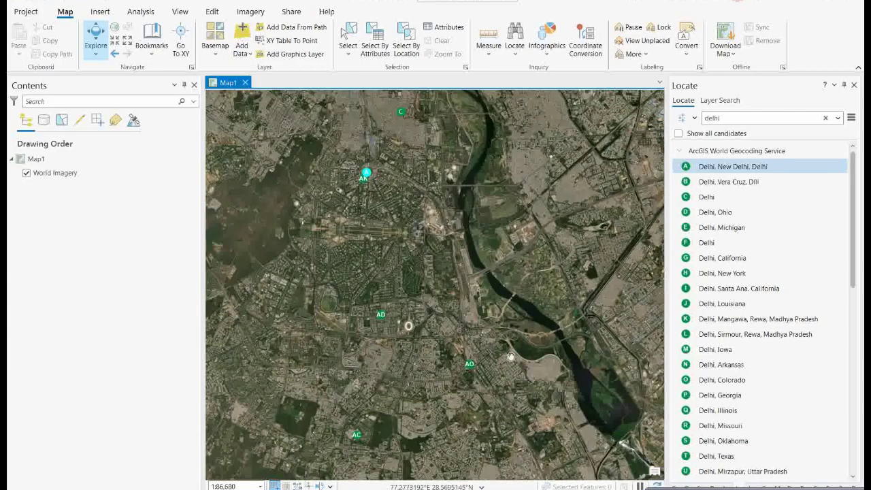
drag(518, 356, 441, 270)
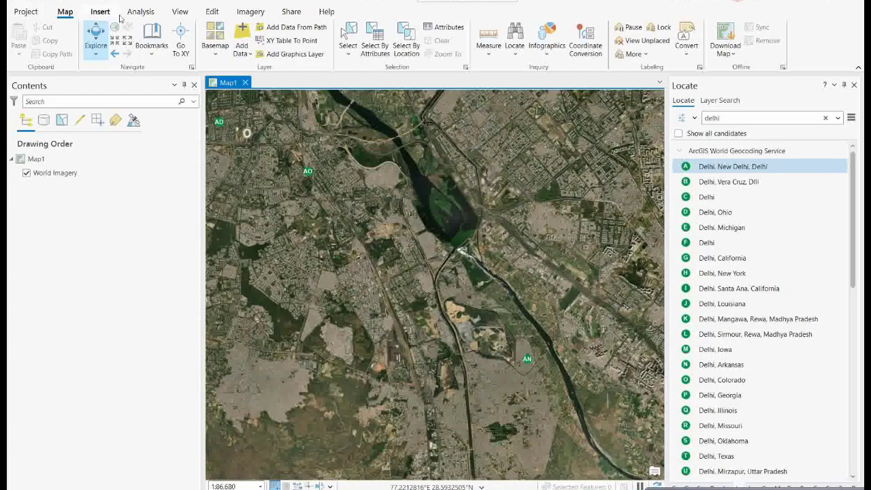
click(219, 53)
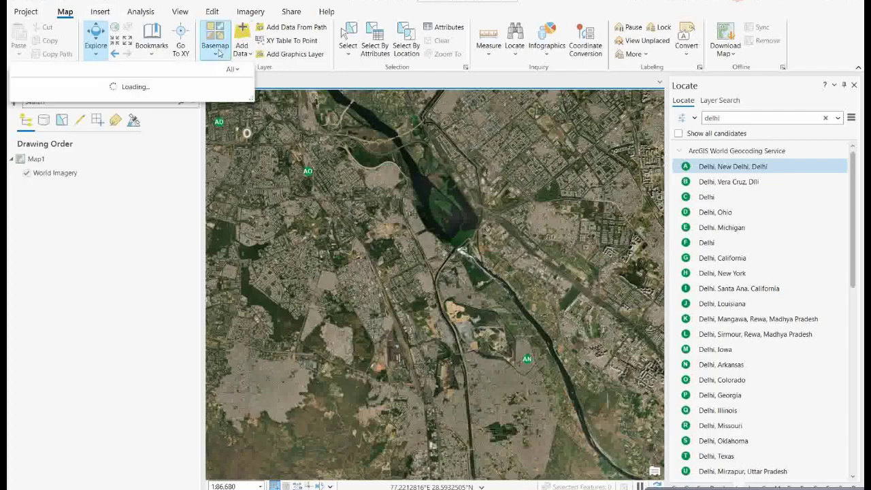
click(220, 53)
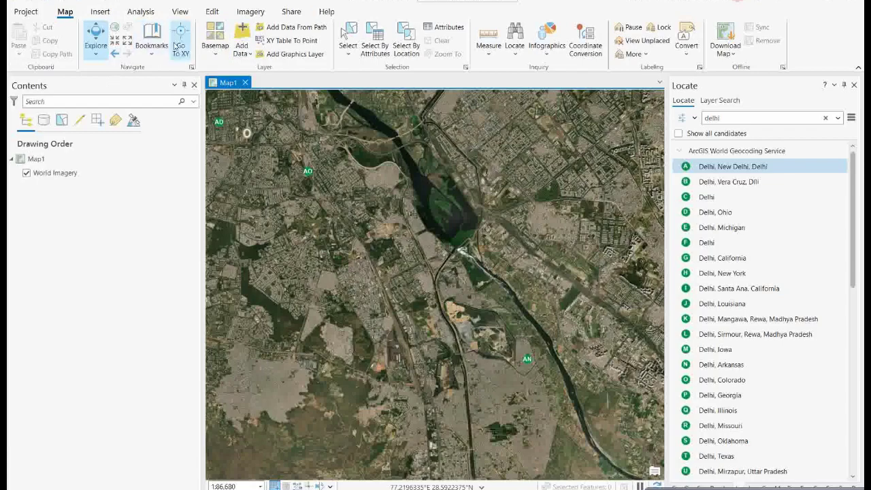
click(180, 12)
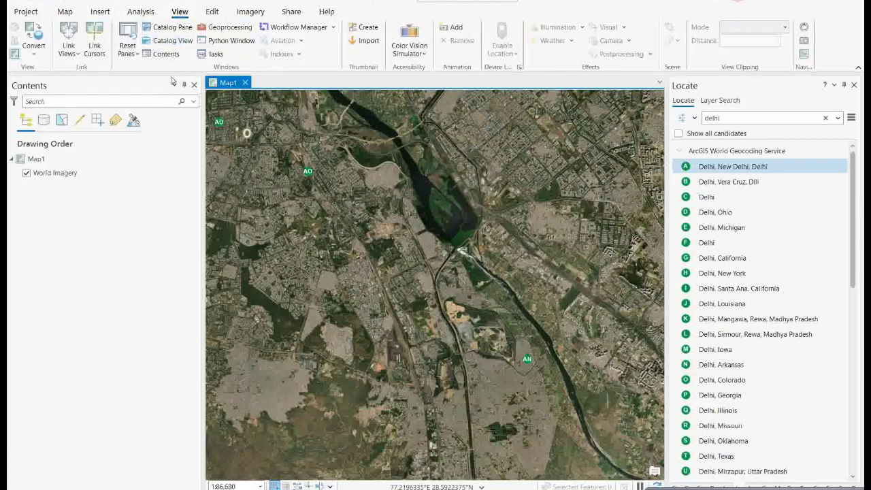
click(34, 54)
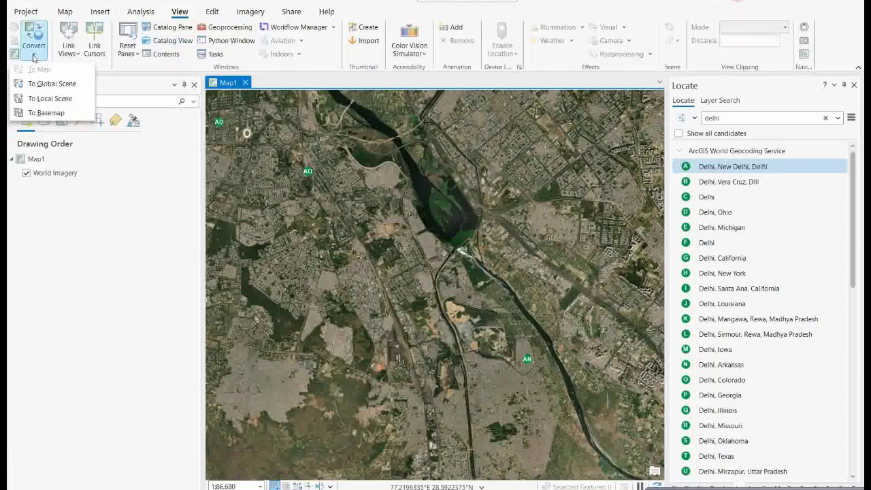
click(51, 99)
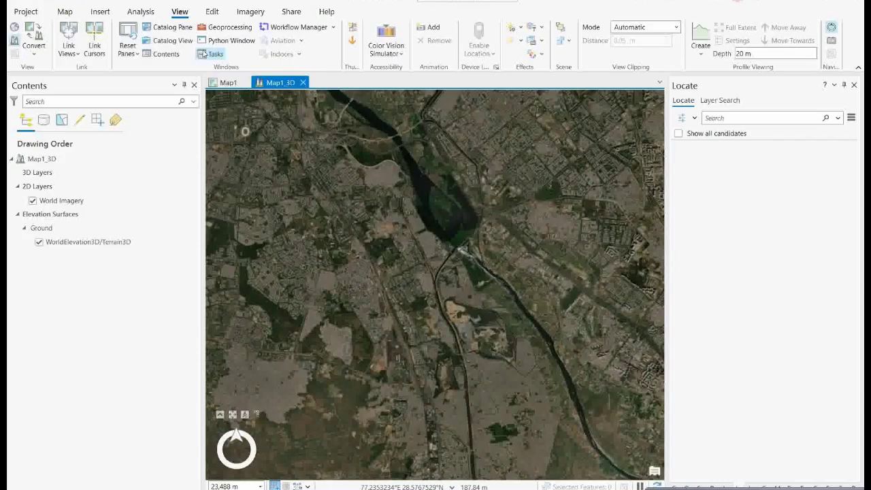
Apply the 3D Streets (Dark) basemap to the local scene.
click(63, 13)
click(222, 57)
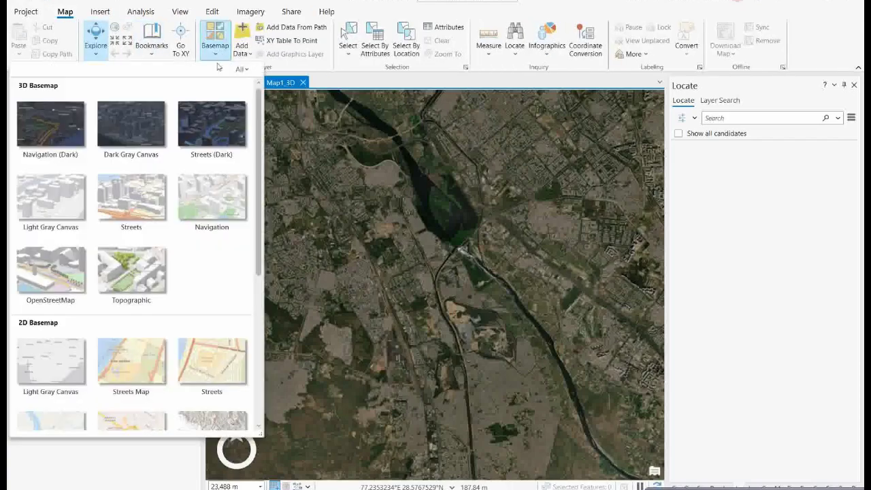
click(211, 131)
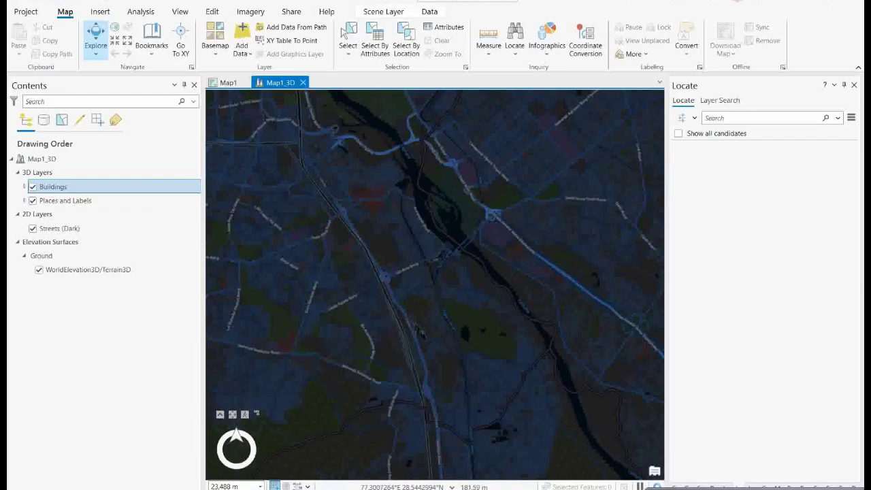
Examine the 3D buildings along the Yamuna river around Shaheen Bagh from tilted, close-up views.
click(116, 43)
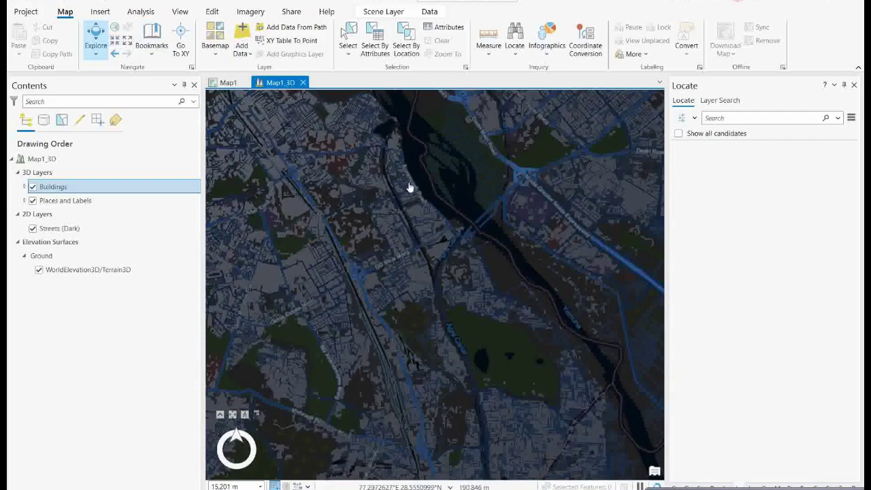
drag(426, 233, 436, 277)
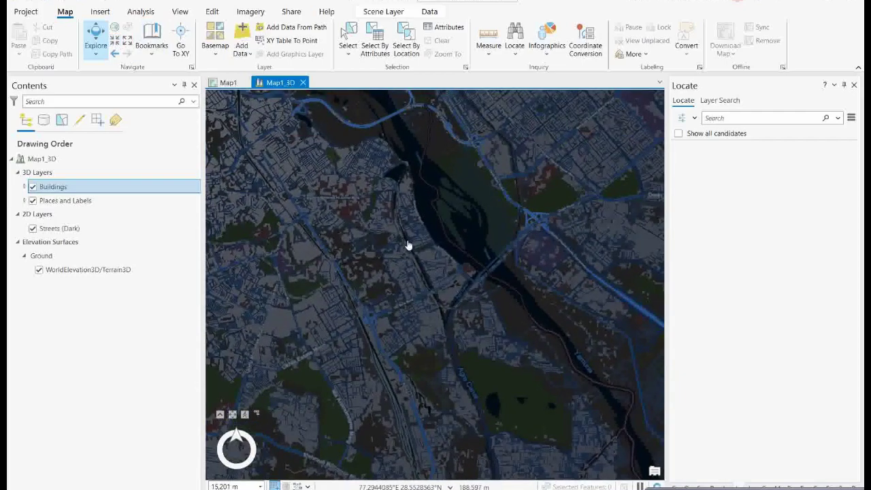
drag(409, 247, 420, 270)
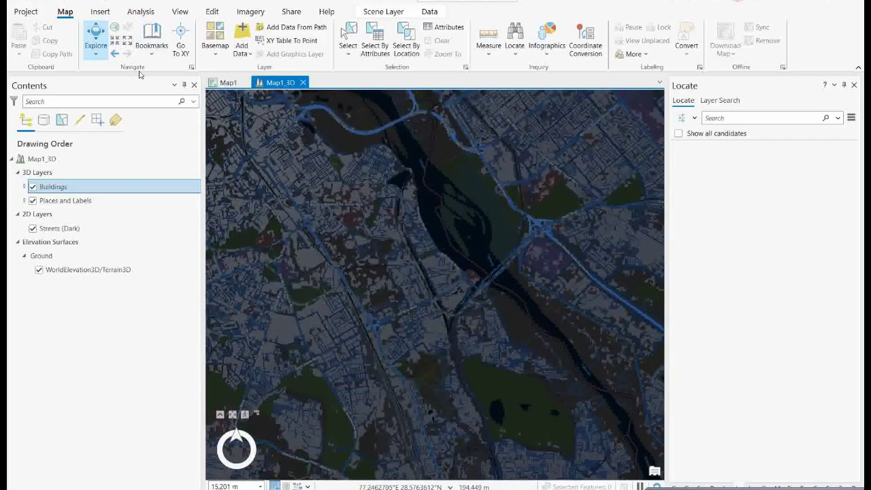
click(115, 45)
click(115, 45)
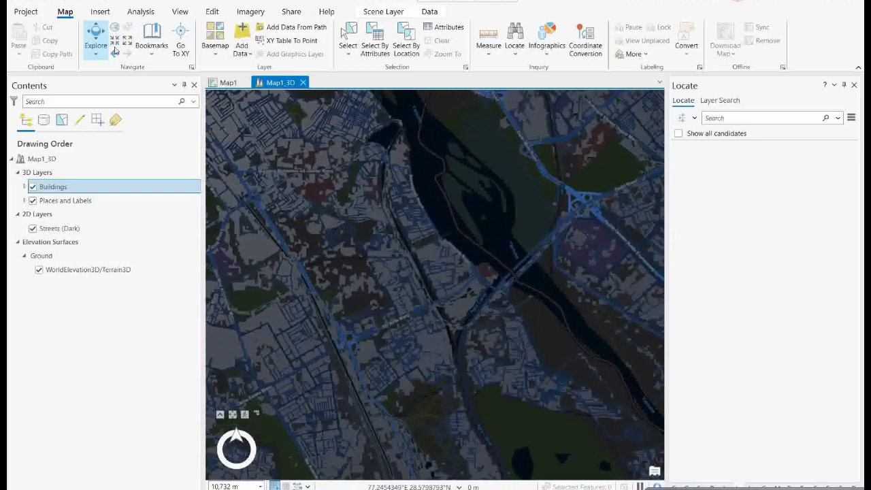
drag(407, 329, 385, 391)
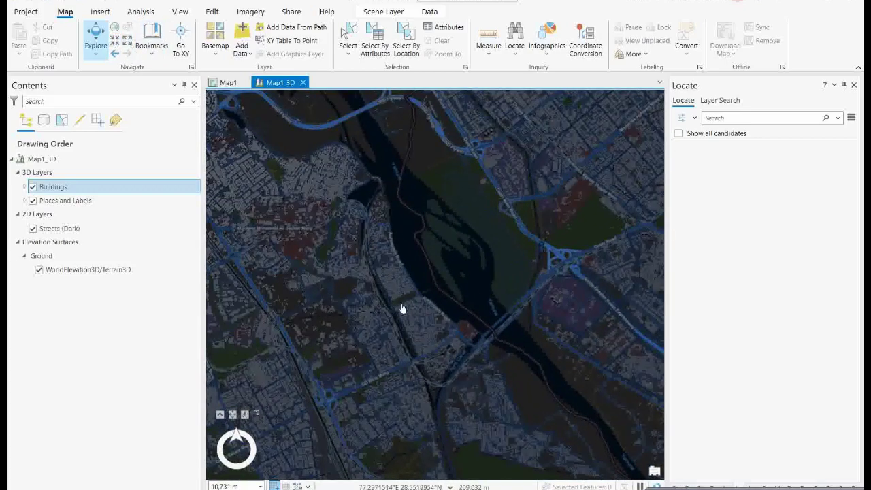
drag(401, 303, 399, 210)
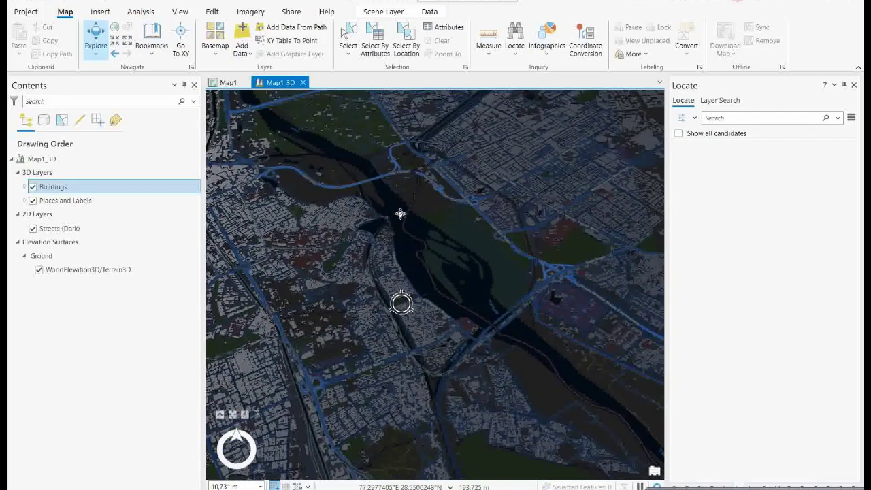
drag(416, 323, 415, 293)
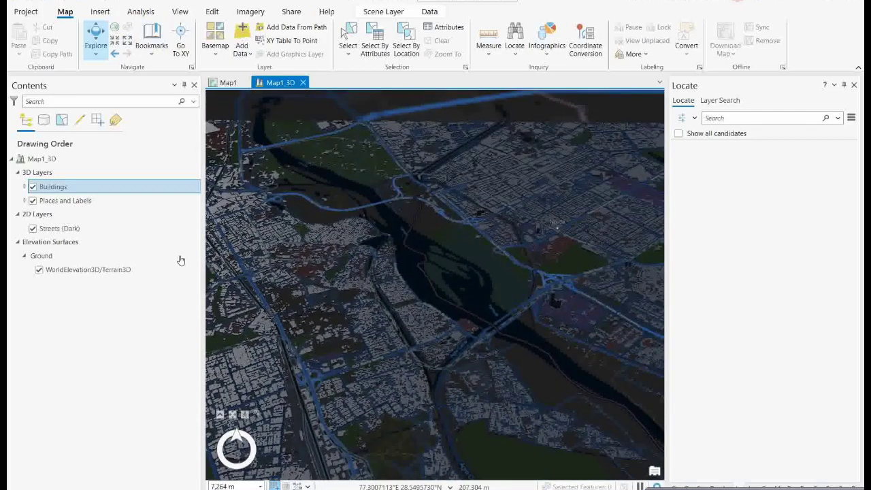
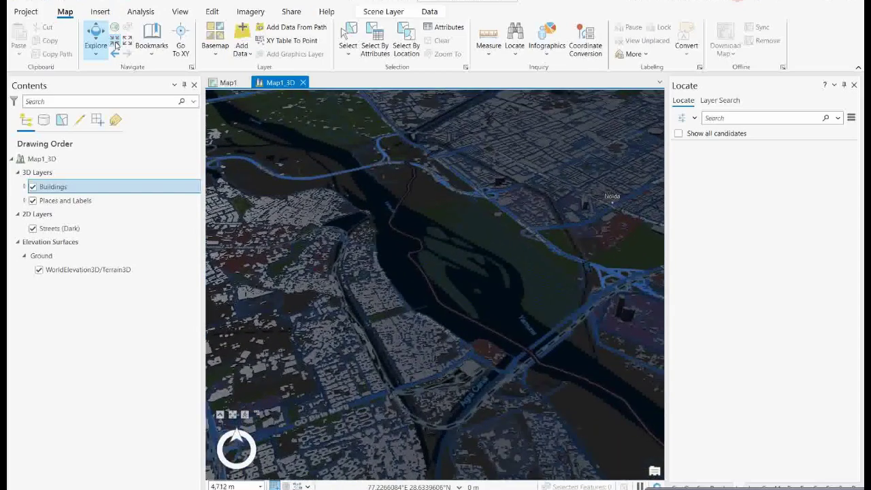
click(115, 42)
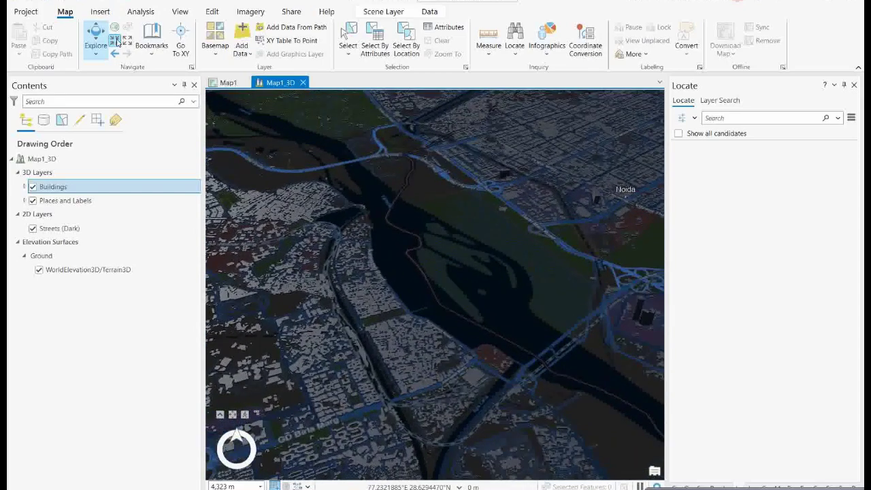
drag(389, 276, 393, 266)
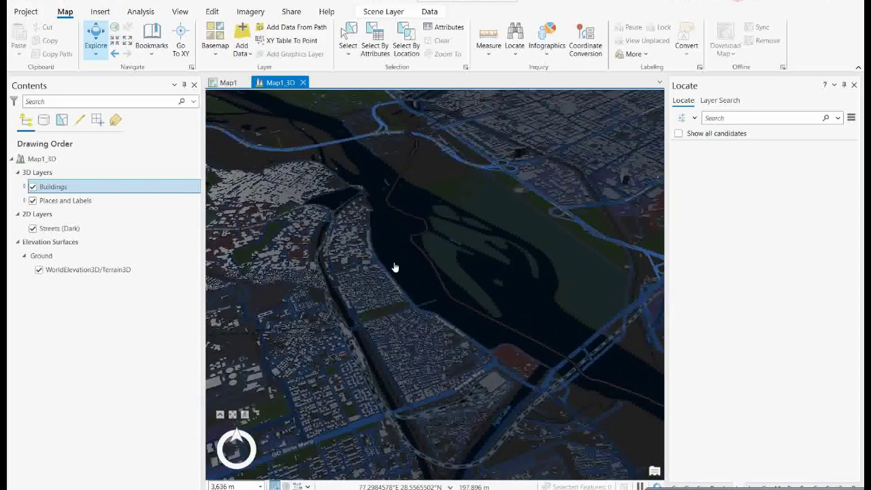
click(115, 41)
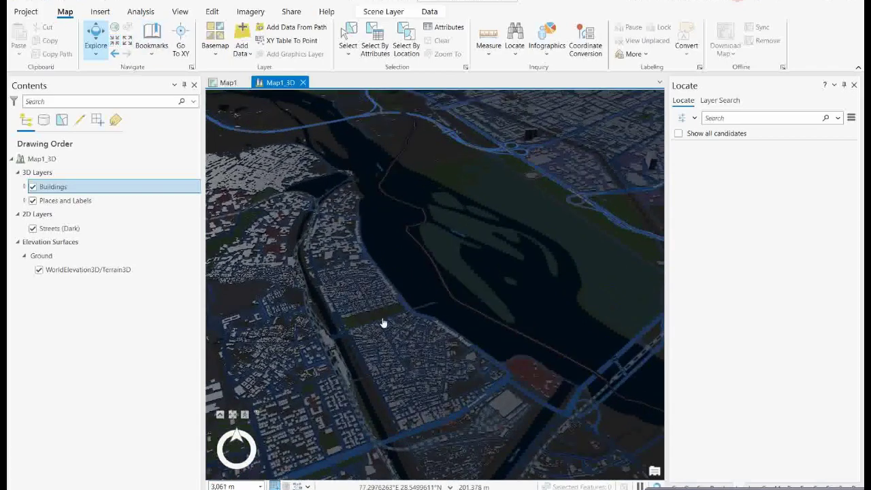
click(127, 46)
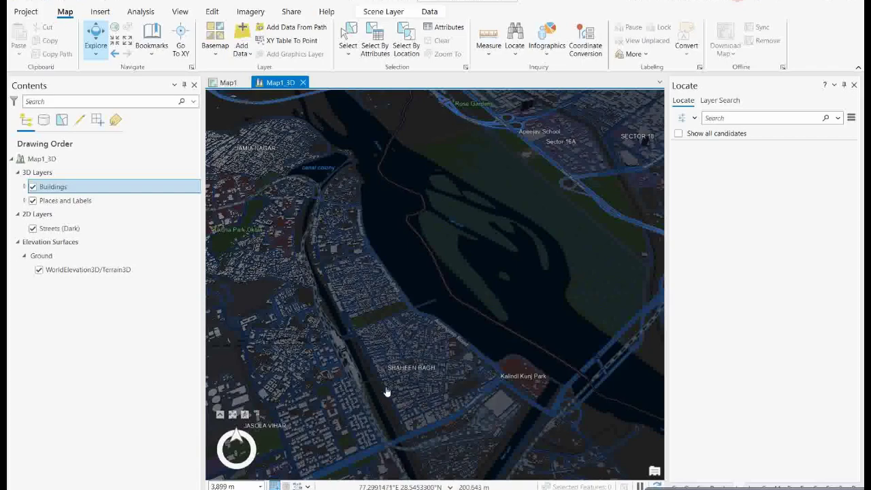
drag(369, 366, 417, 344)
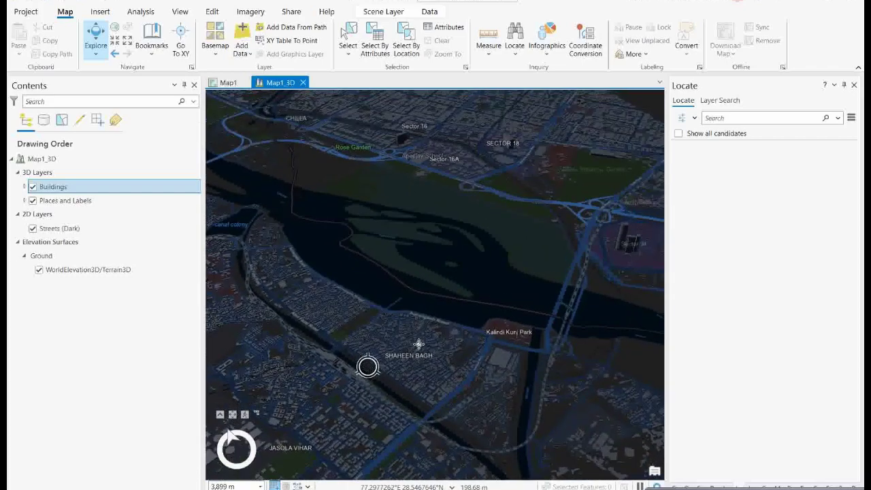
click(113, 40)
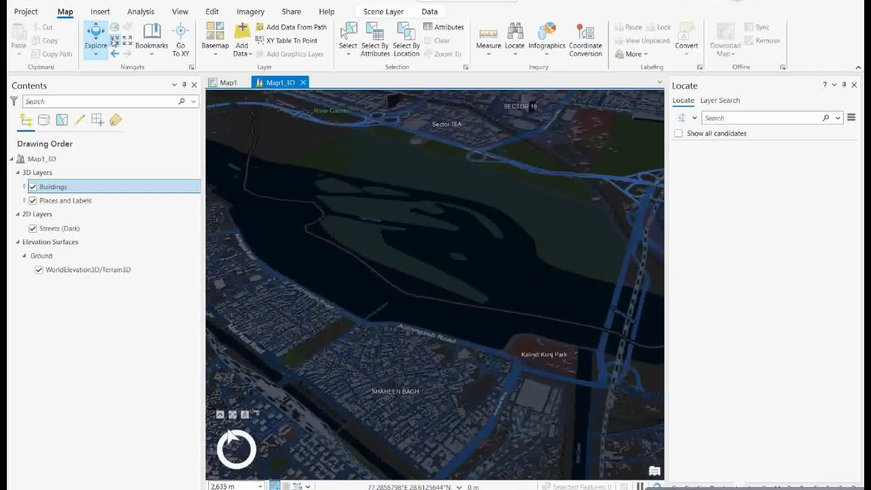
scroll(492, 200, up, 2)
drag(488, 290, 461, 300)
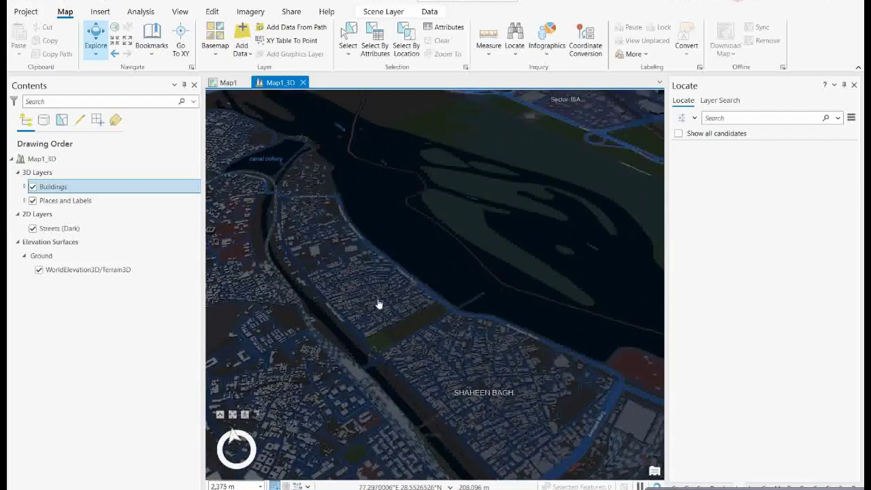
drag(379, 304, 370, 286)
click(113, 41)
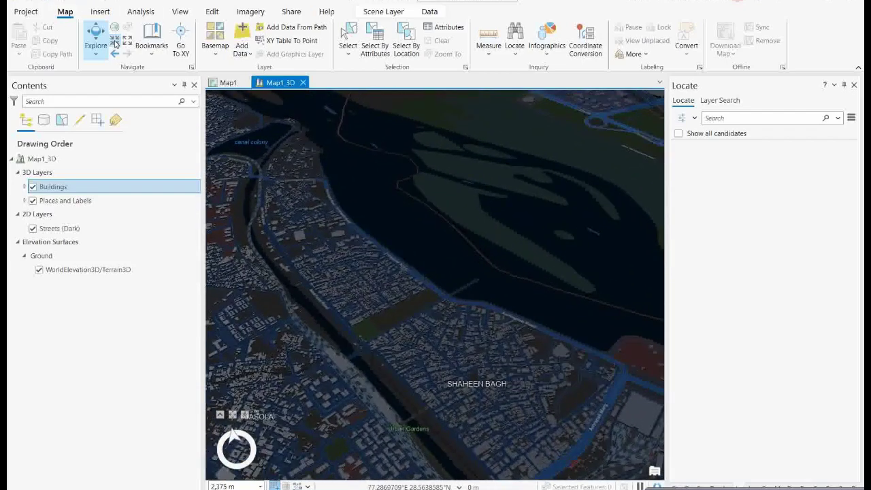
click(114, 41)
drag(397, 217, 396, 200)
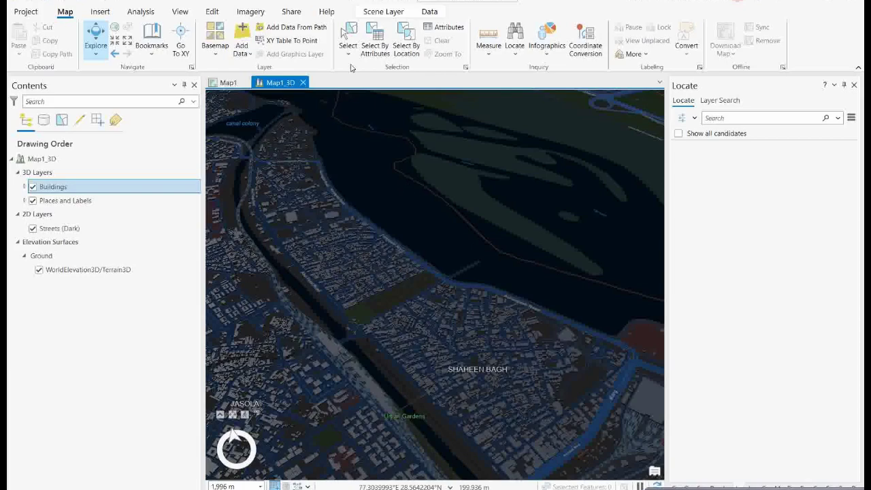
click(119, 45)
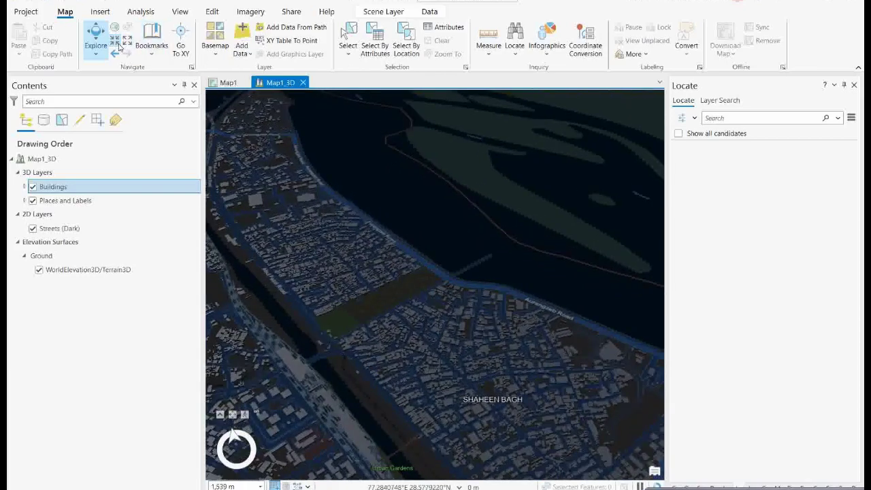
Create a rainfall simulation over a rectangular area of interest covering the riverbank and the buildings north of Shaheen Bagh.
scroll(394, 255, down, 1)
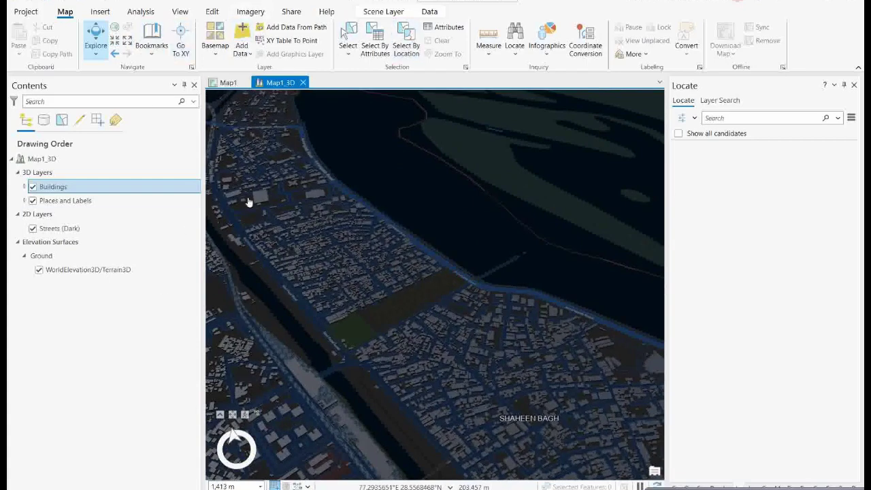
click(380, 13)
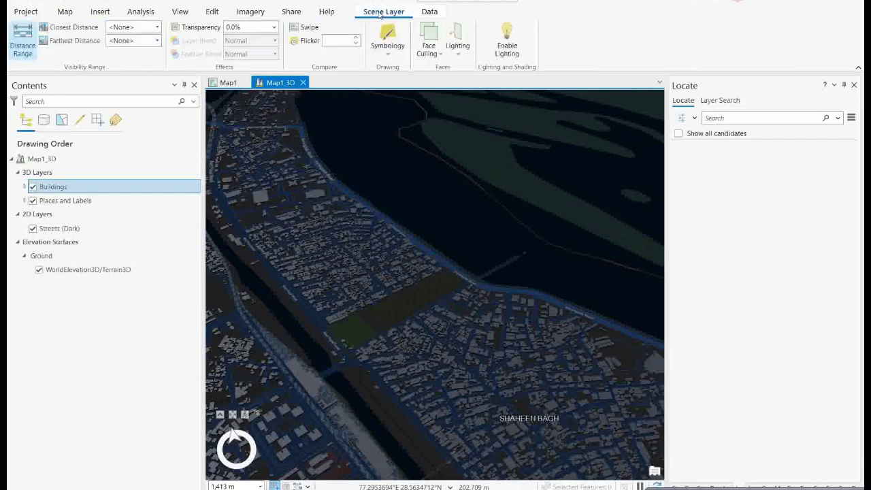
click(140, 12)
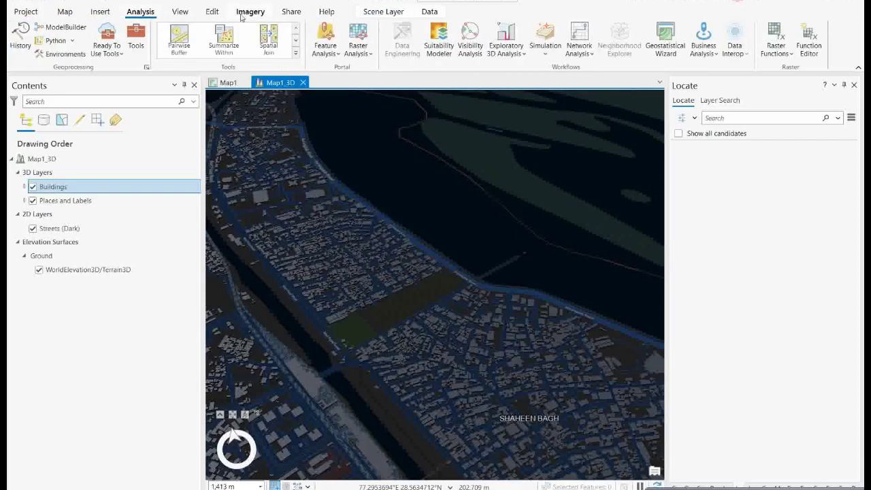
click(545, 46)
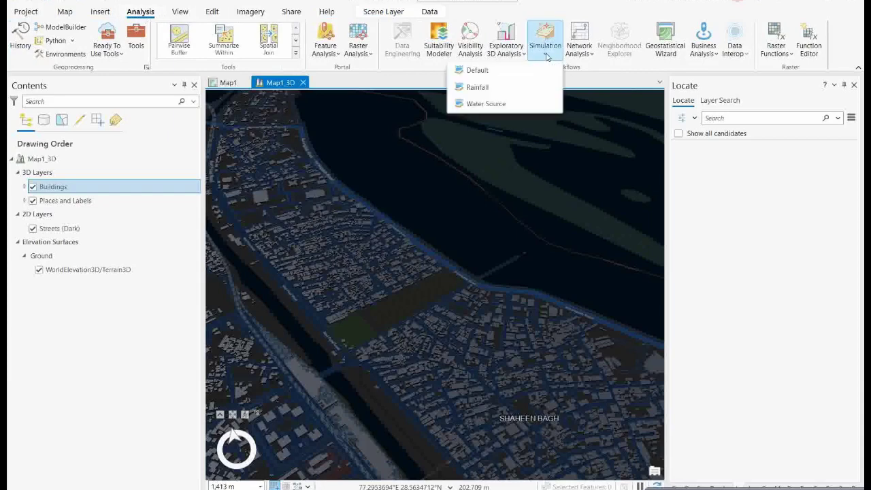
click(476, 88)
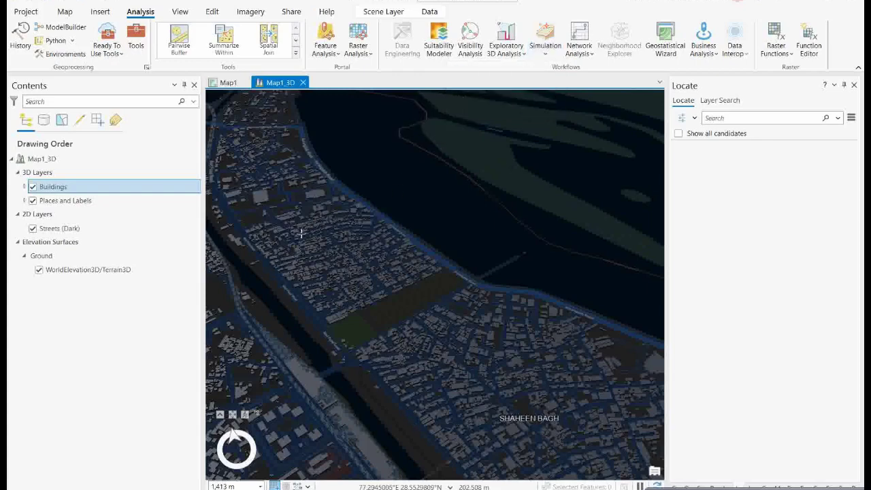
click(395, 198)
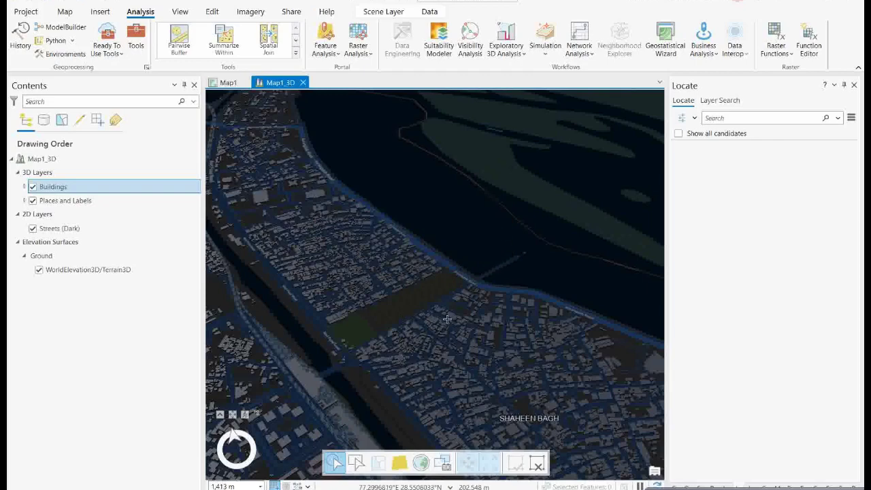
click(356, 462)
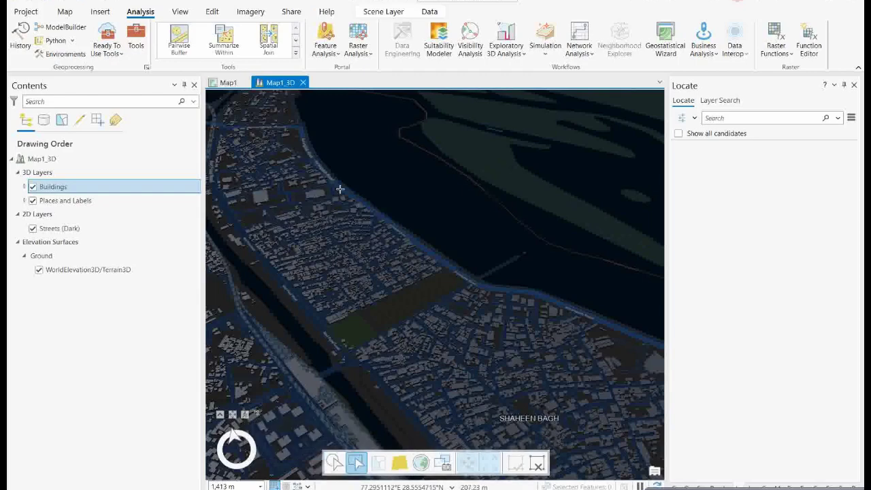
click(406, 152)
click(412, 152)
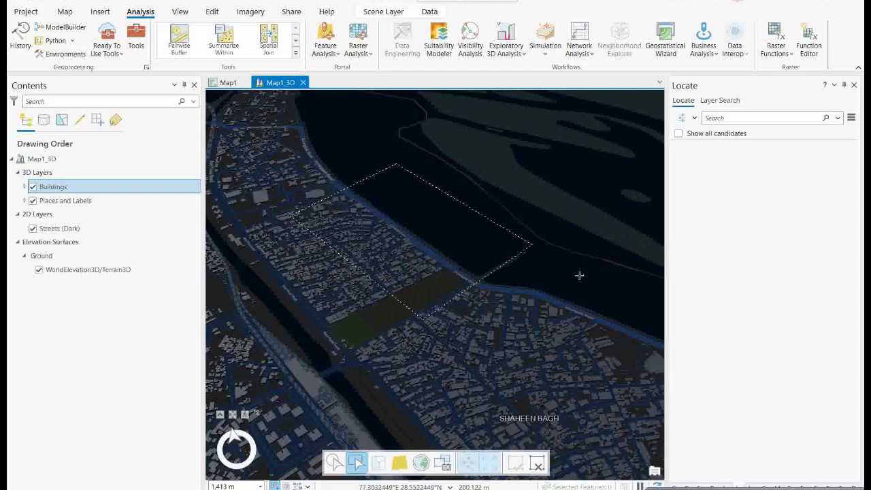
click(625, 314)
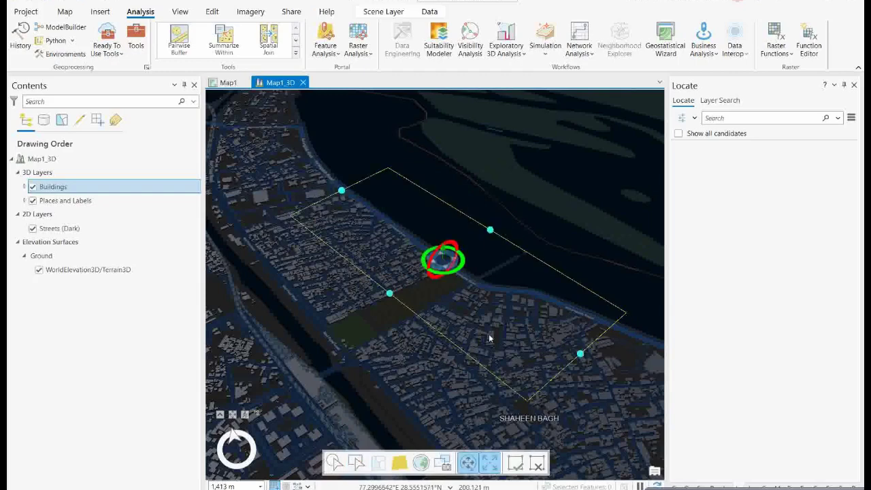
click(517, 467)
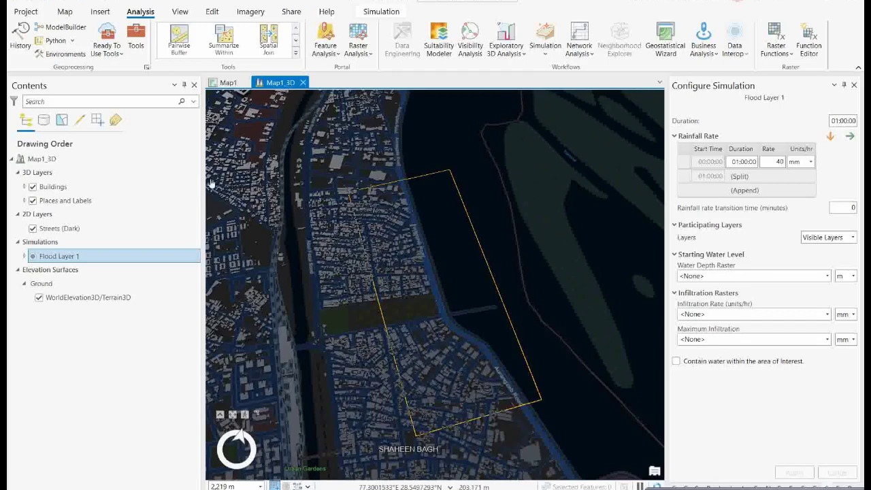
Set the flood simulation's duration to 00:05:00 and its rainfall rate to 200 mm per hour.
click(373, 13)
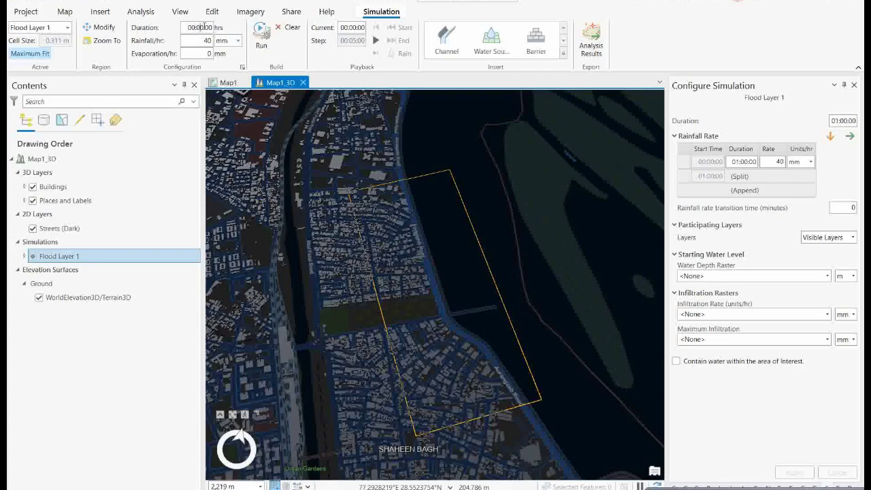
text(5)
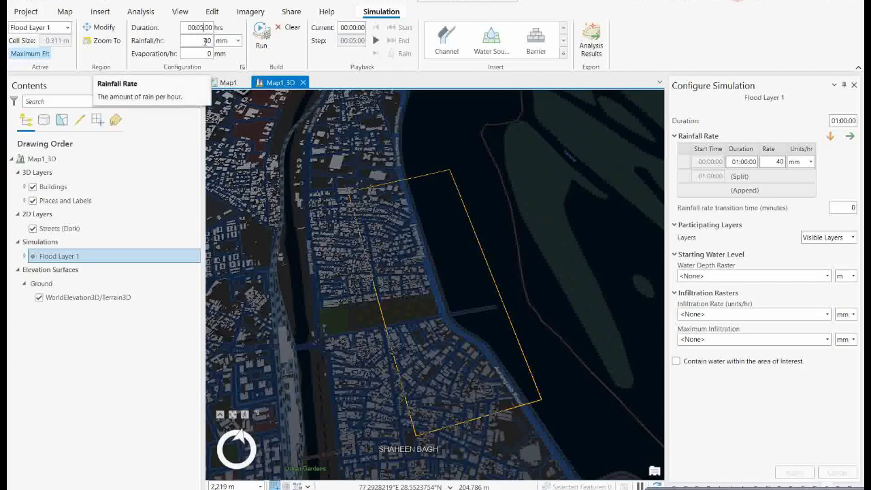
double_click(206, 41)
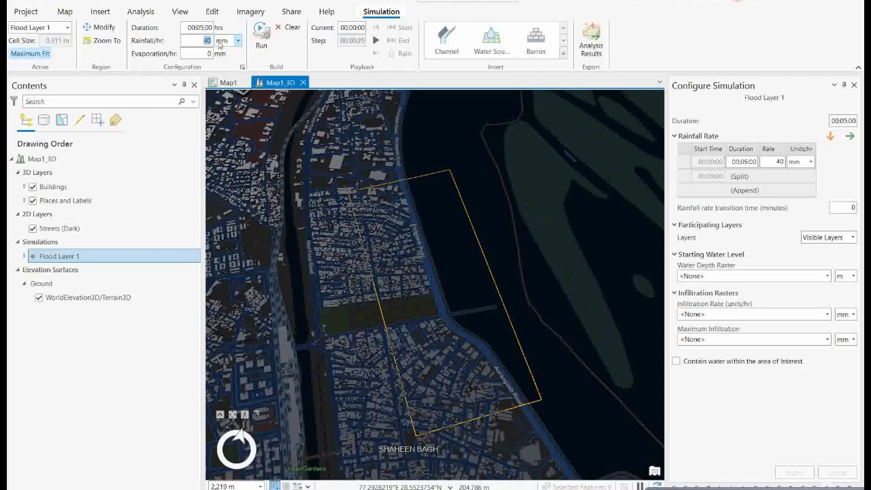
text(200)
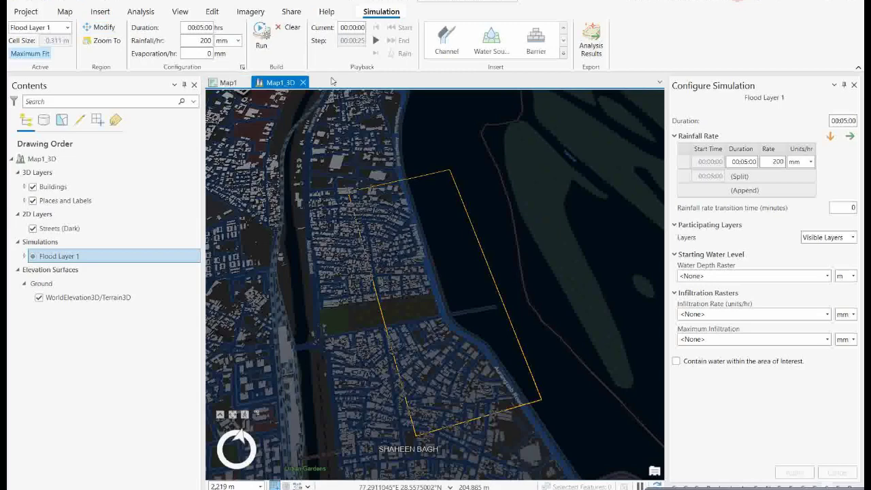
Set the infiltration rate and maximum infiltration to Impervious Surface (0), and run the flood simulation.
click(732, 190)
click(827, 279)
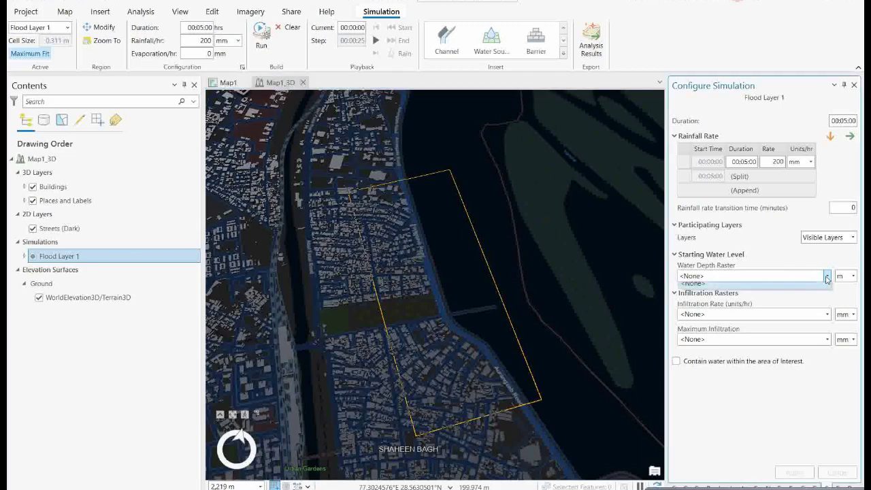
click(826, 278)
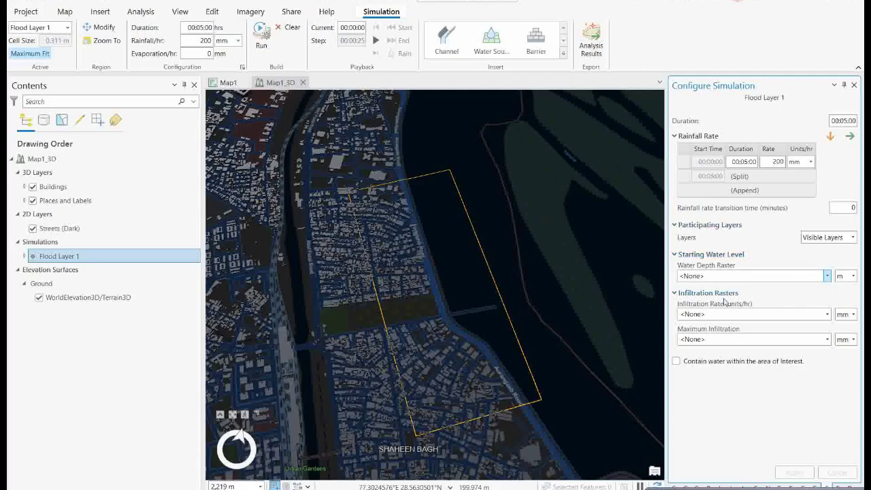
click(827, 315)
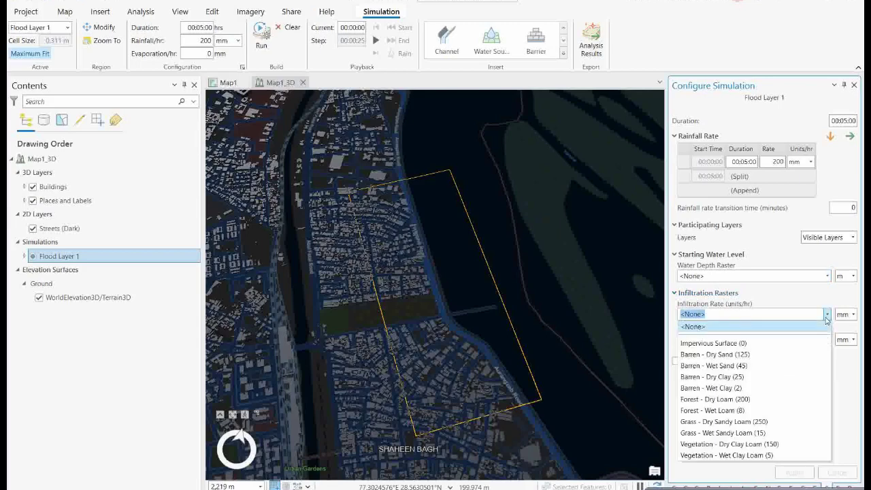
click(734, 343)
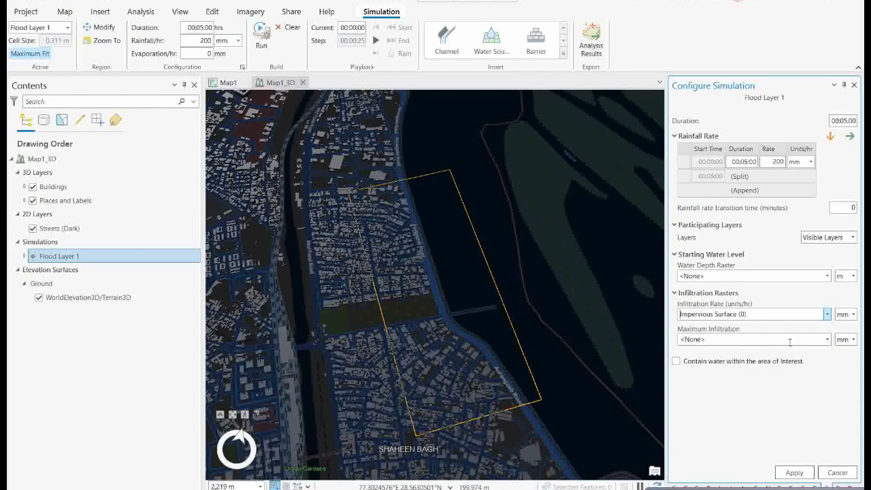
click(827, 340)
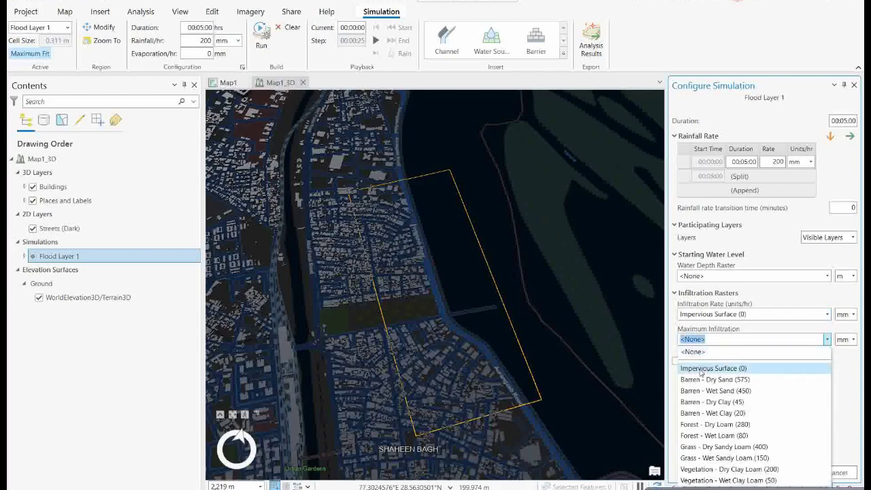
click(725, 371)
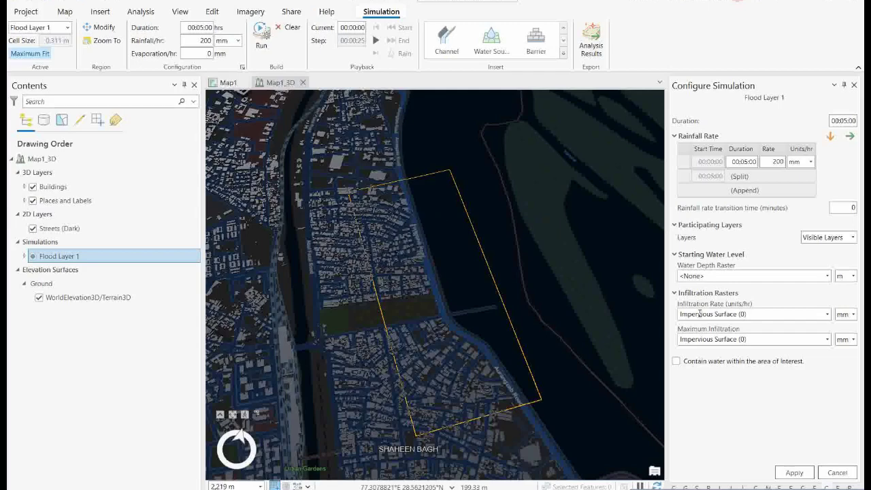
click(793, 475)
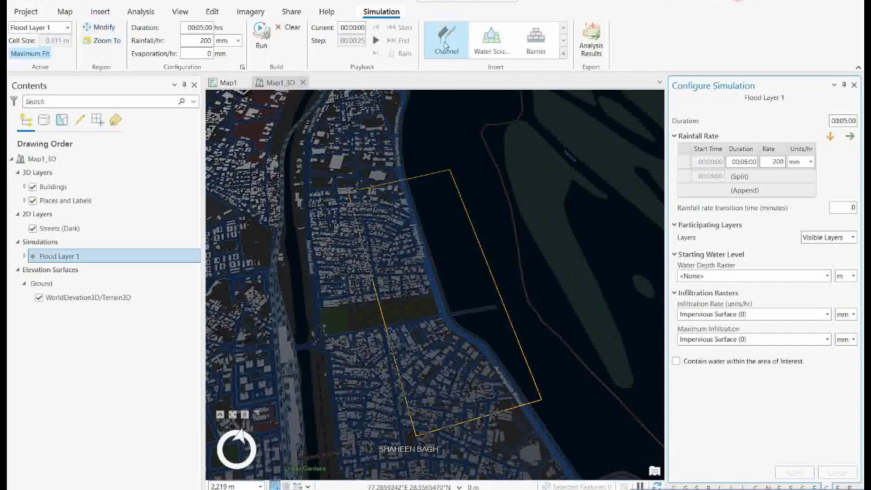
click(259, 32)
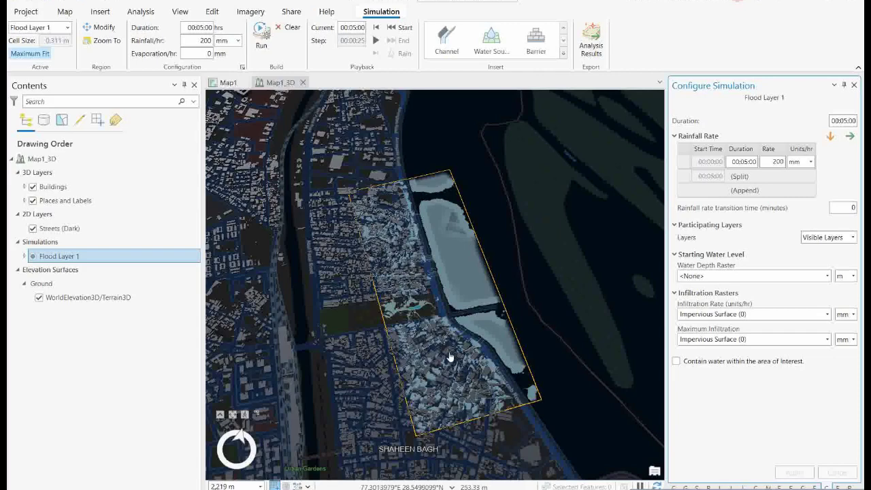
Review the flood simulation over imagery and the basemap choices in the solarPanel project, and return to the Sentinel SLC analysis project.
mouse_move(561, 489)
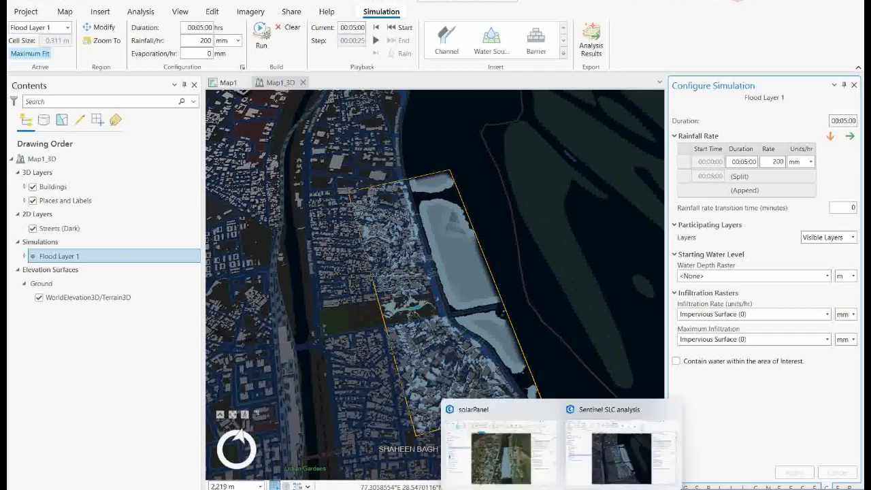
click(499, 472)
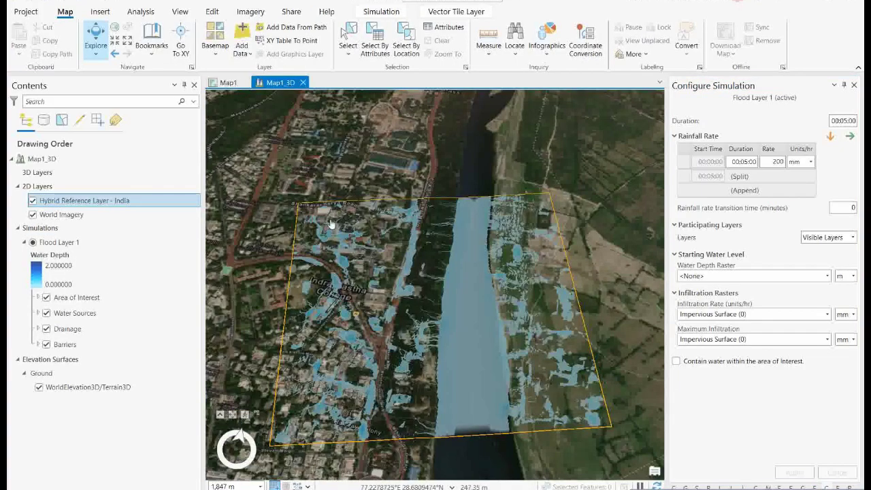
click(215, 60)
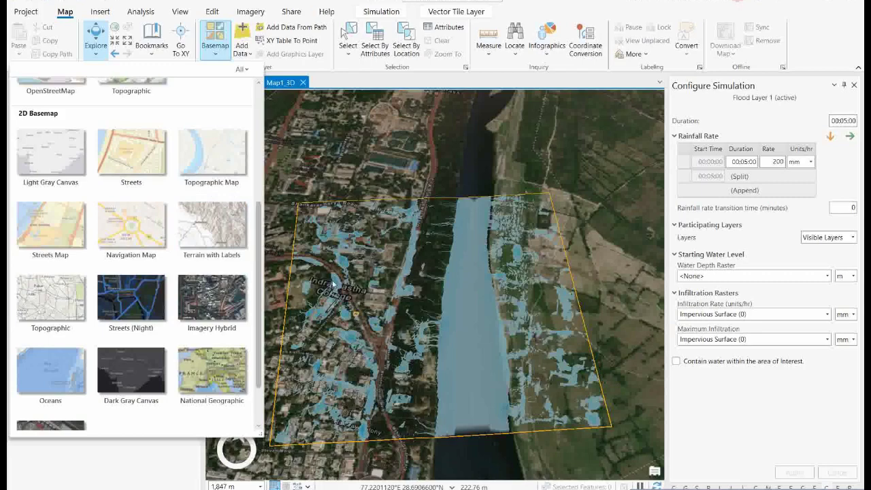
click(304, 67)
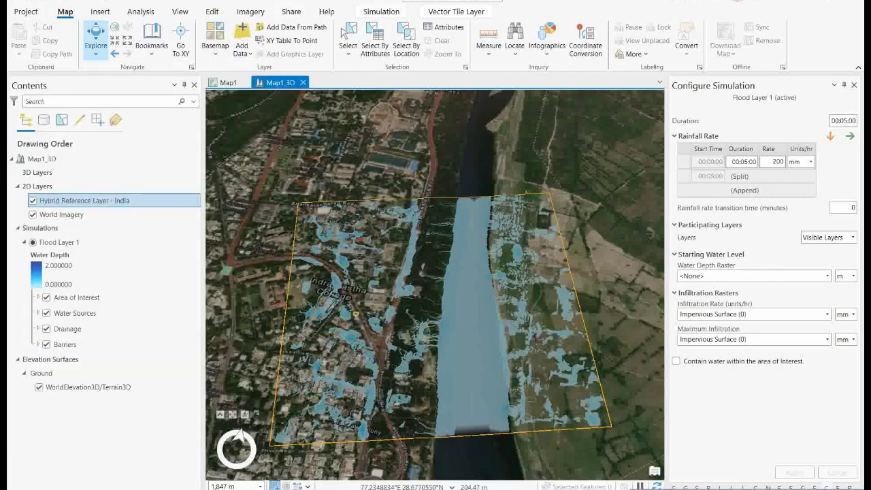
mouse_move(615, 487)
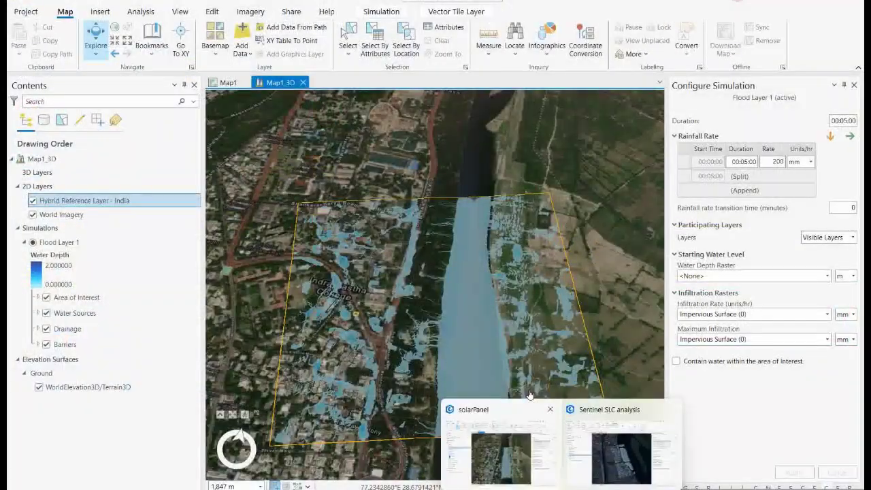
click(604, 484)
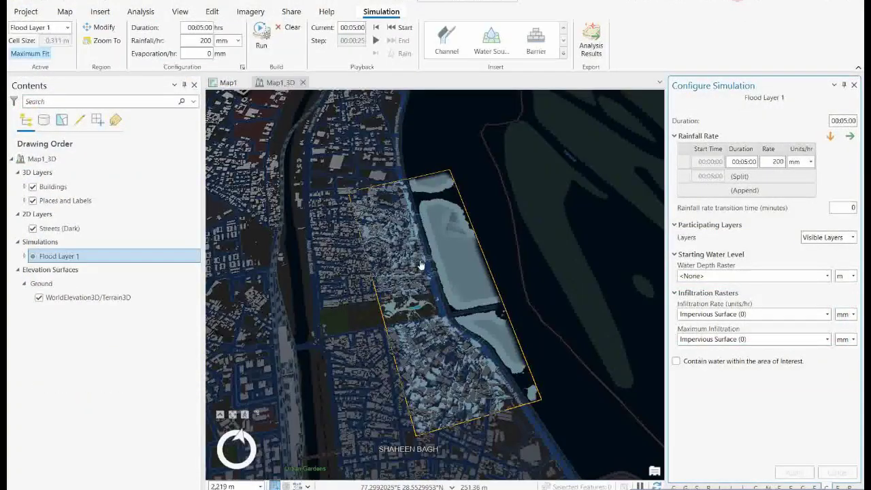